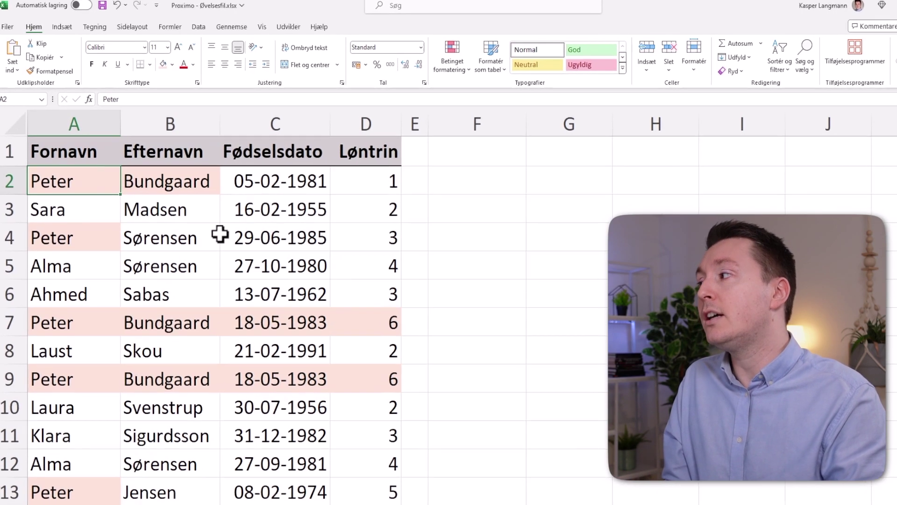
Bring up Fjern dubletter from the Data tab for the employee table, with all four columns checked
left_click(204, 25)
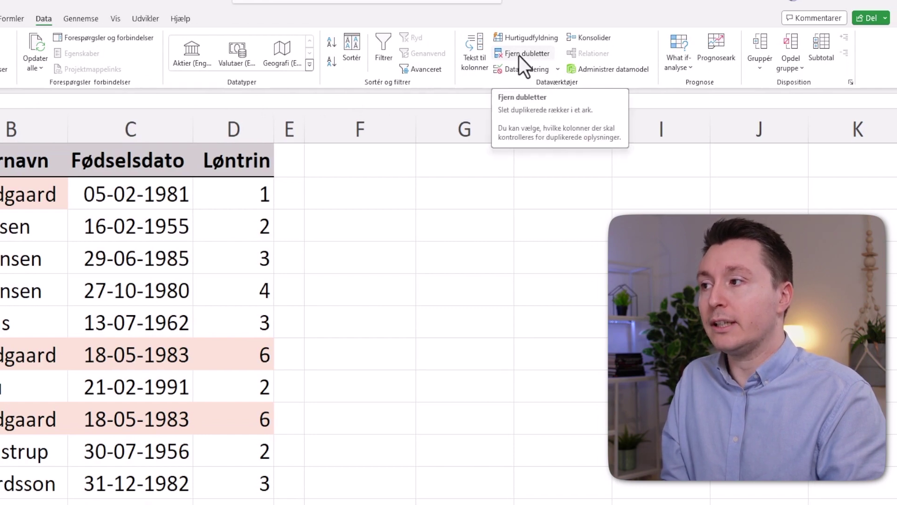
left_click(534, 54)
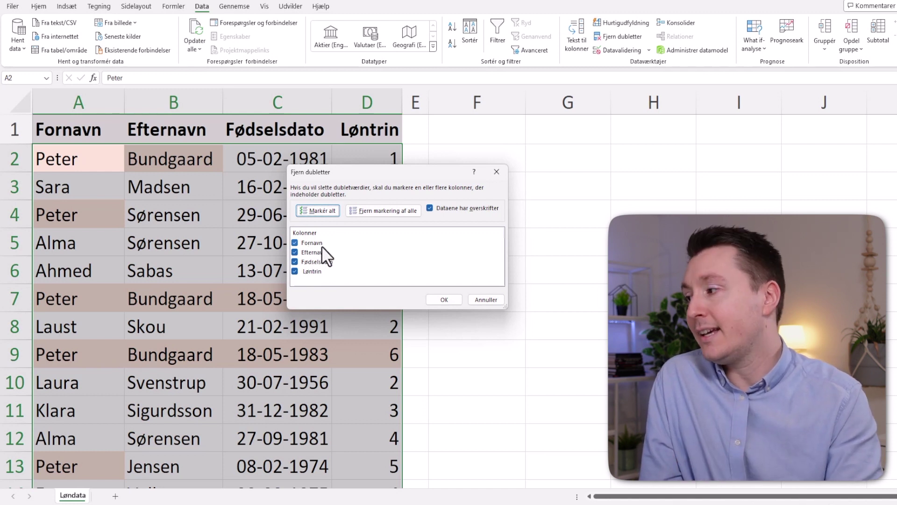
Remove duplicates comparing only Fornavn, keeping a single Peter and a single Alma row
left_click_drag(384, 174, 504, 150)
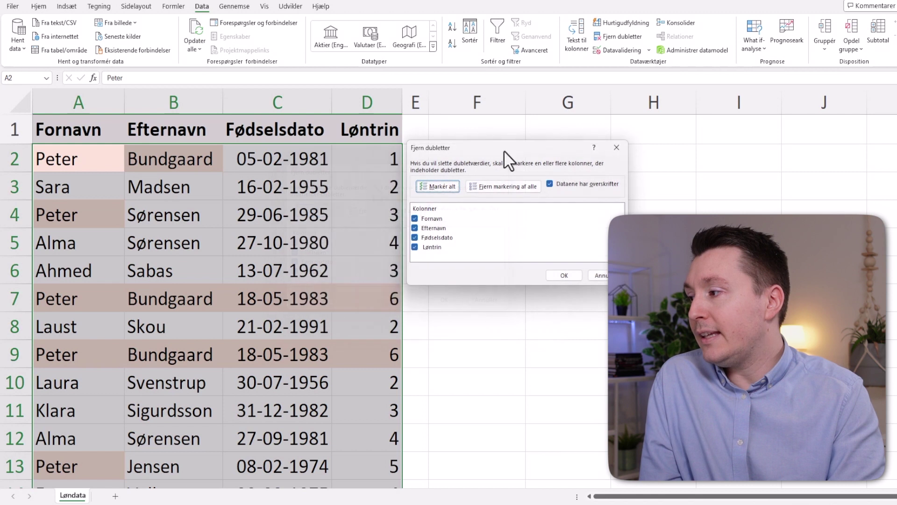
left_click(506, 186)
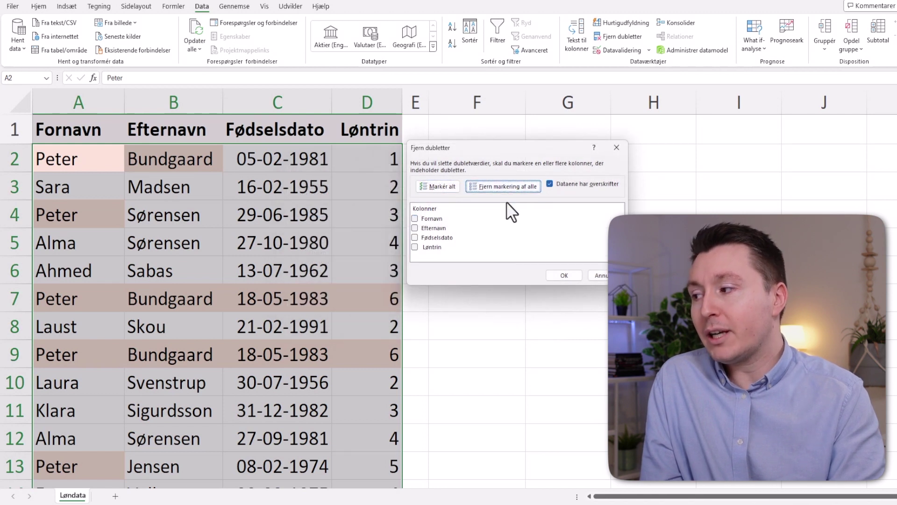
left_click(416, 218)
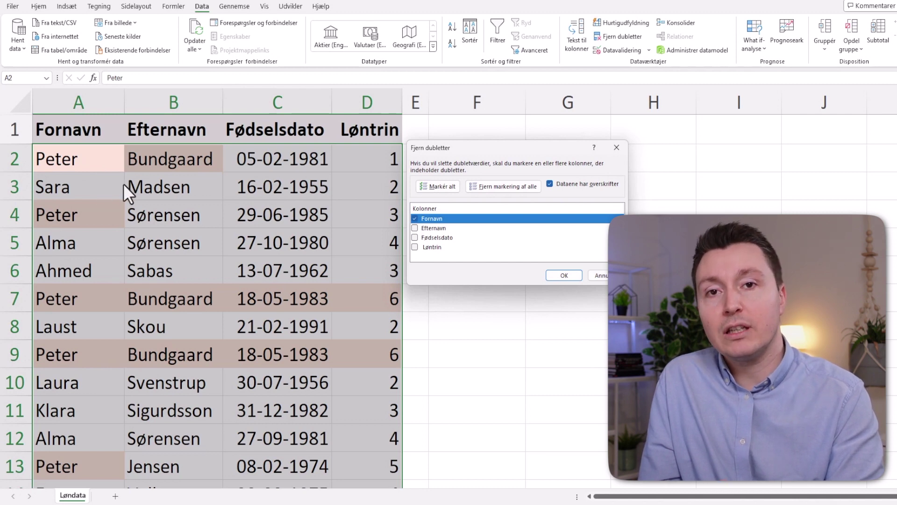
left_click(564, 275)
key("Return")
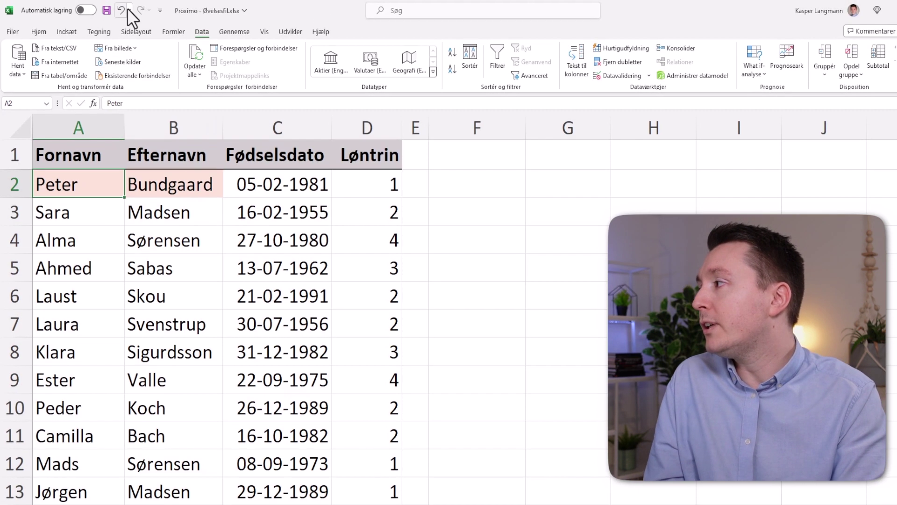
Undo the first-name removal and set Fjern dubletter to compare only Fornavn and Efternavn
left_click(123, 11)
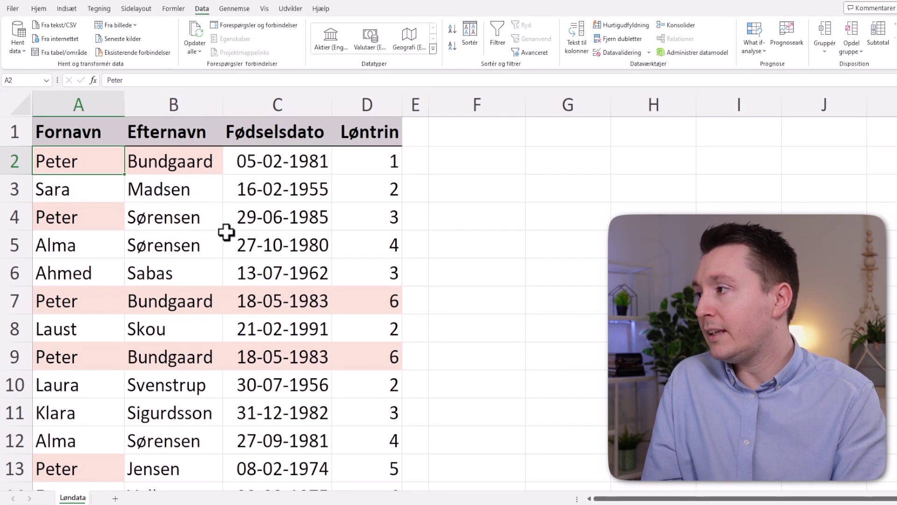
left_click(628, 36)
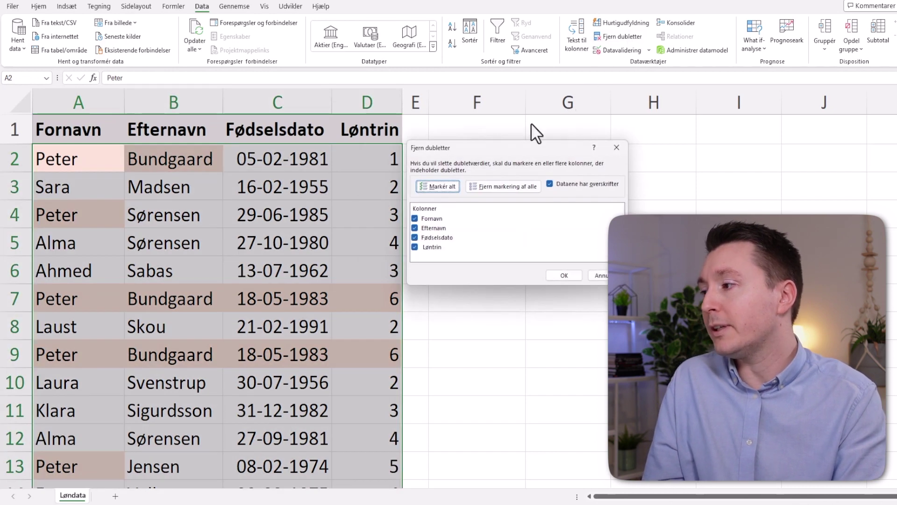
left_click(462, 165)
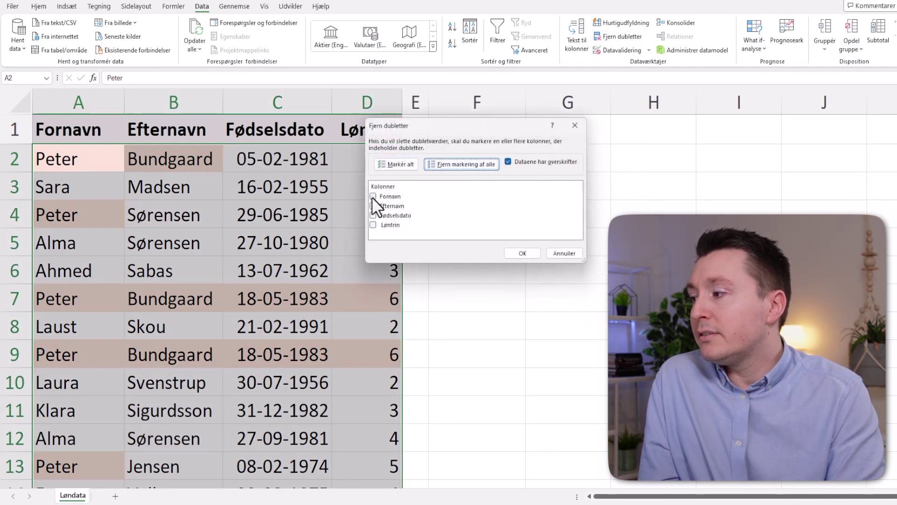
left_click(373, 196)
left_click(373, 206)
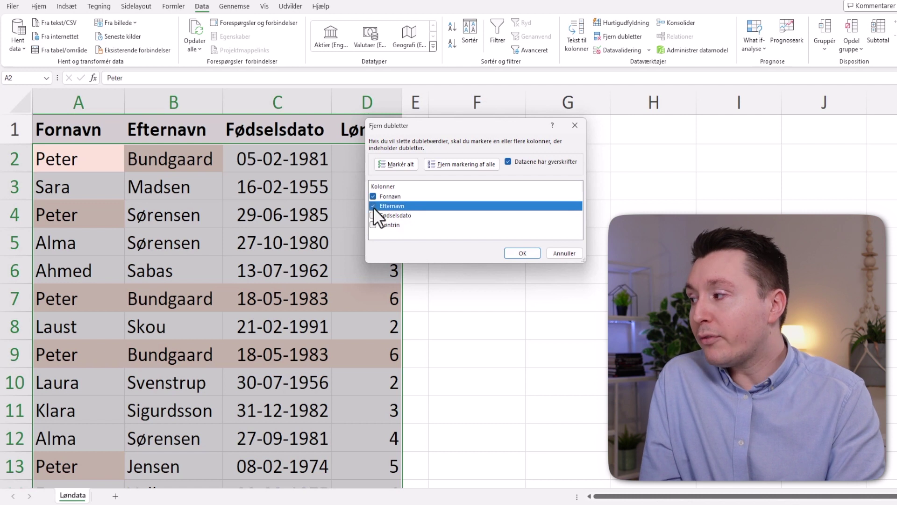
Run the first-and-last-name duplicate removal and scroll through the resulting table
mouse_move(436, 124)
left_mouse_down()
mouse_move(478, 131)
mouse_move(463, 130)
mouse_move(489, 122)
left_mouse_up()
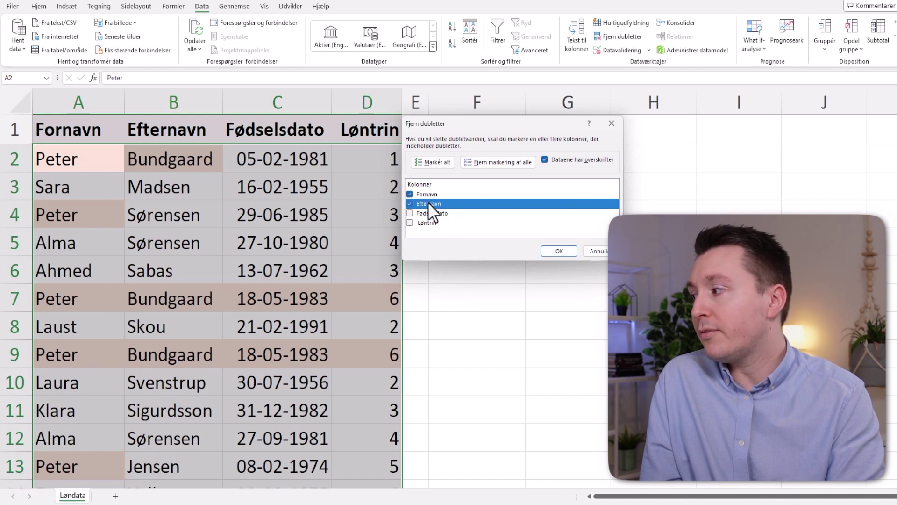
left_click(559, 252)
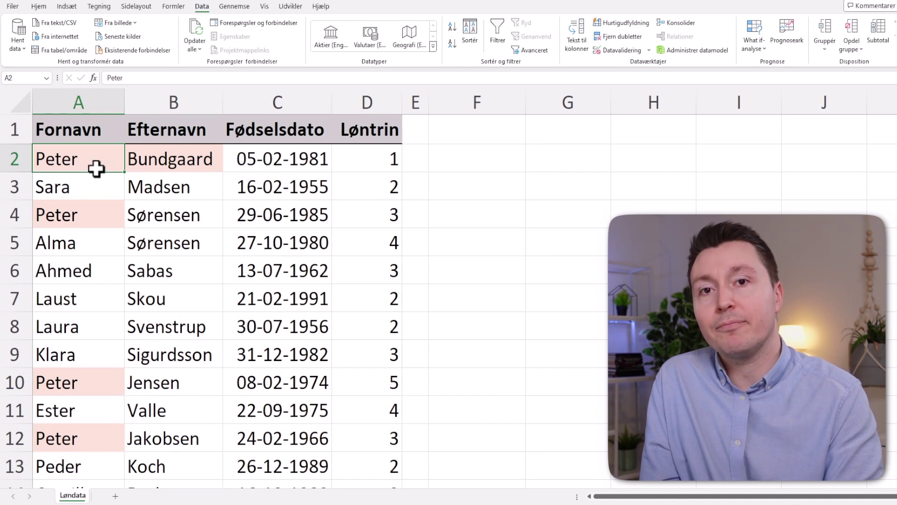
scroll(123, 186, "down", 1)
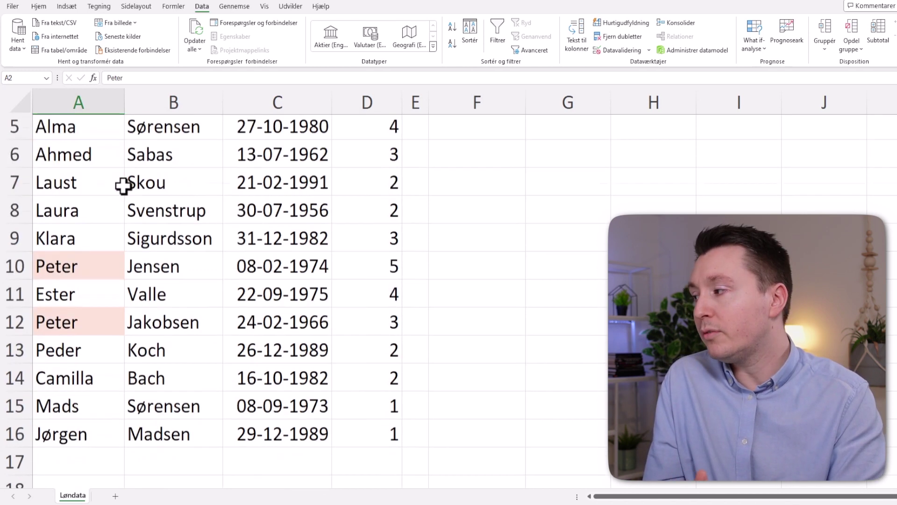
scroll(123, 186, "up", 2)
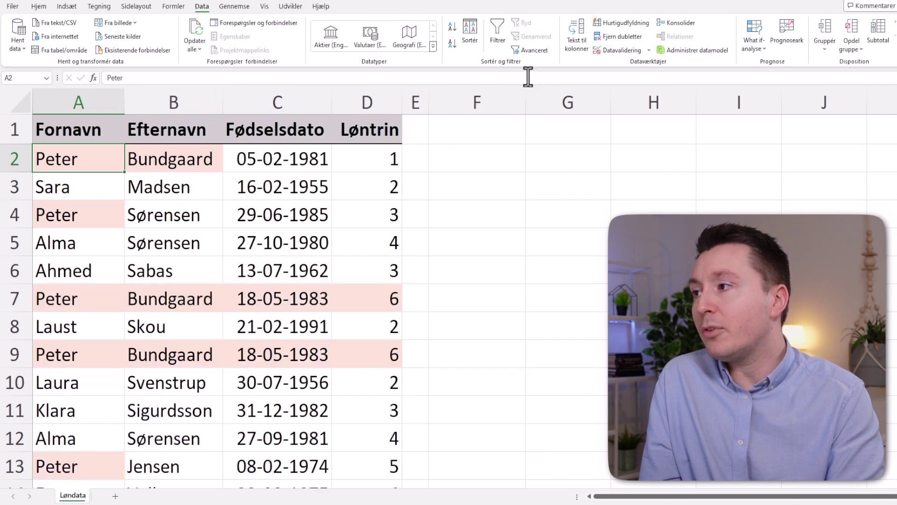
left_click(607, 37)
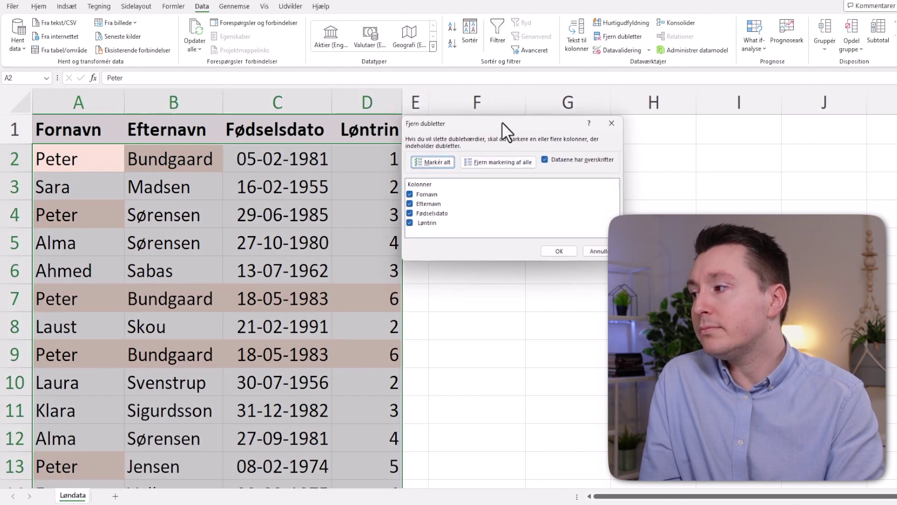
left_click_drag(502, 122, 526, 123)
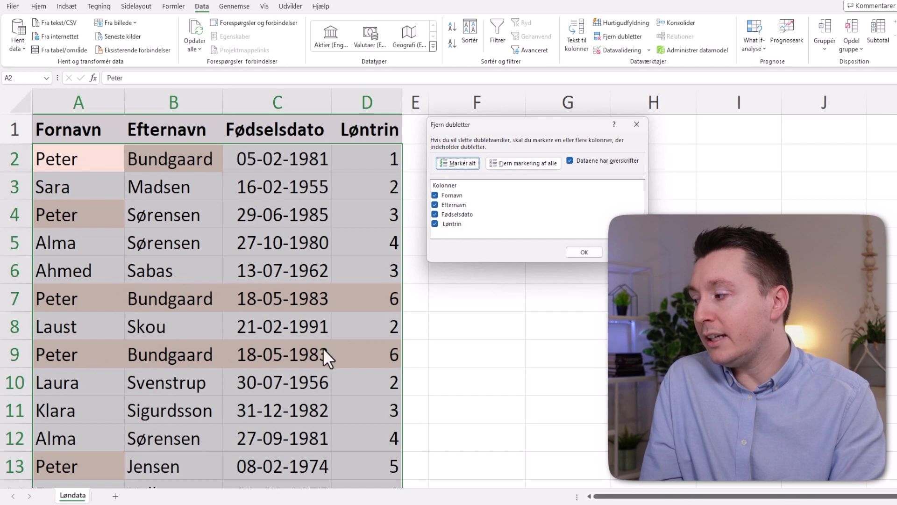
left_click(588, 253)
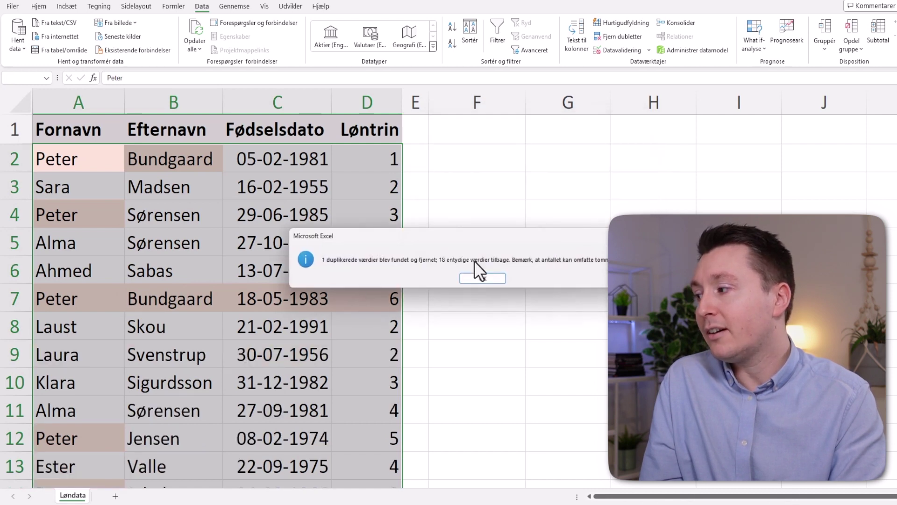
left_click(483, 279)
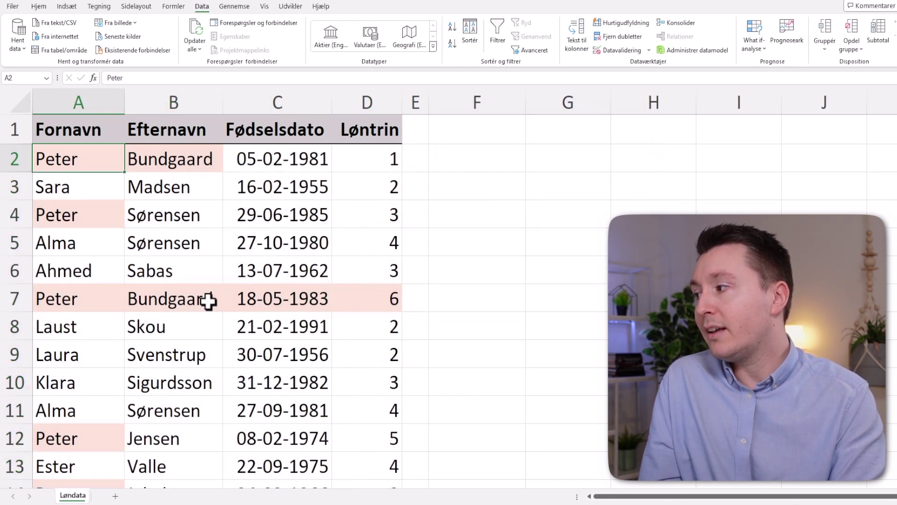
left_click(180, 156)
left_click(181, 295, "ctrl")
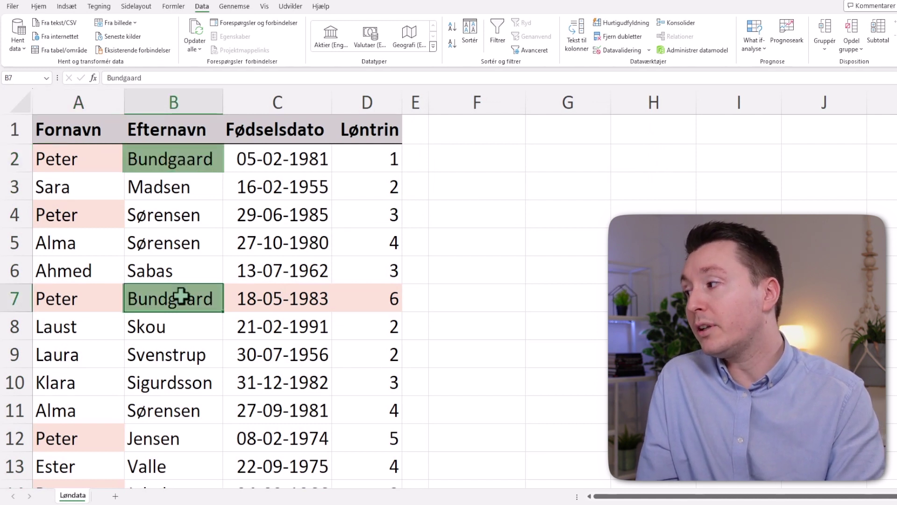
left_click(293, 156, "ctrl")
left_click(287, 286, "ctrl")
left_click(300, 158, "ctrl")
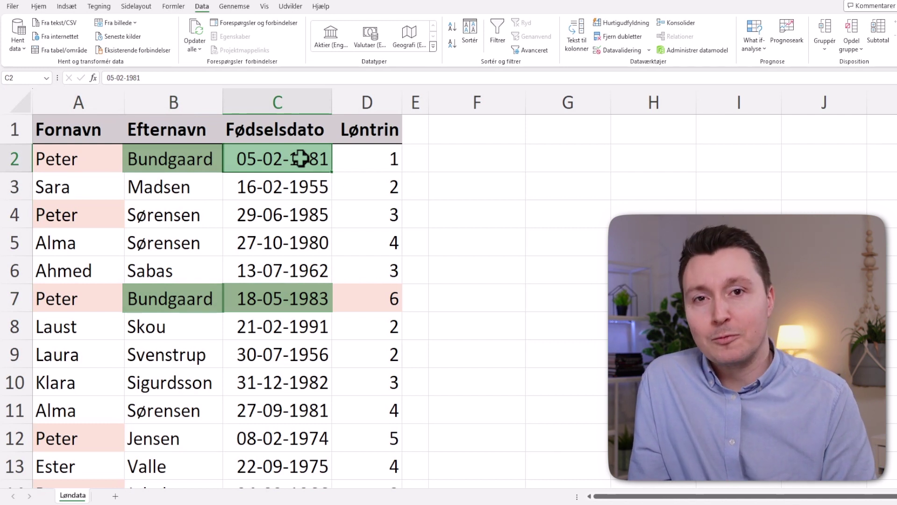
left_click(300, 159)
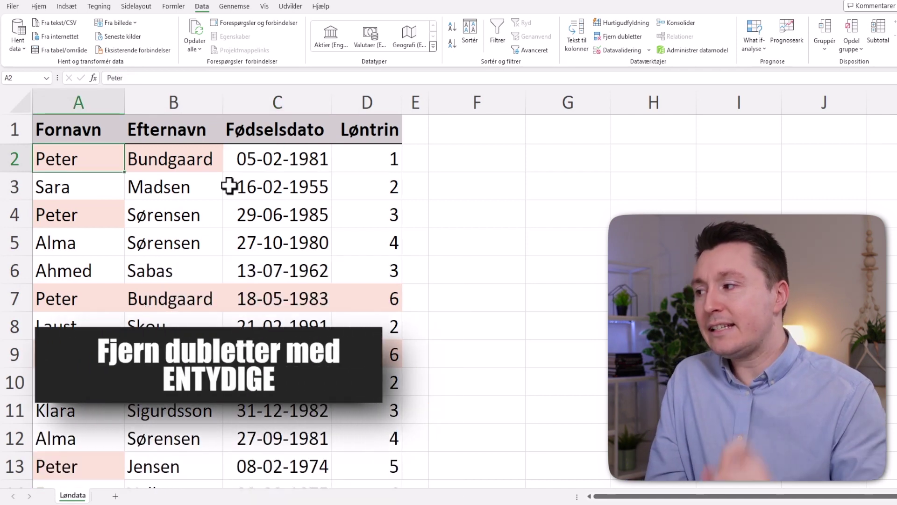
Enter =ENTYDIGE(A:D) in F1 to spill unique rows into F:I, and widen column G
left_click(501, 129)
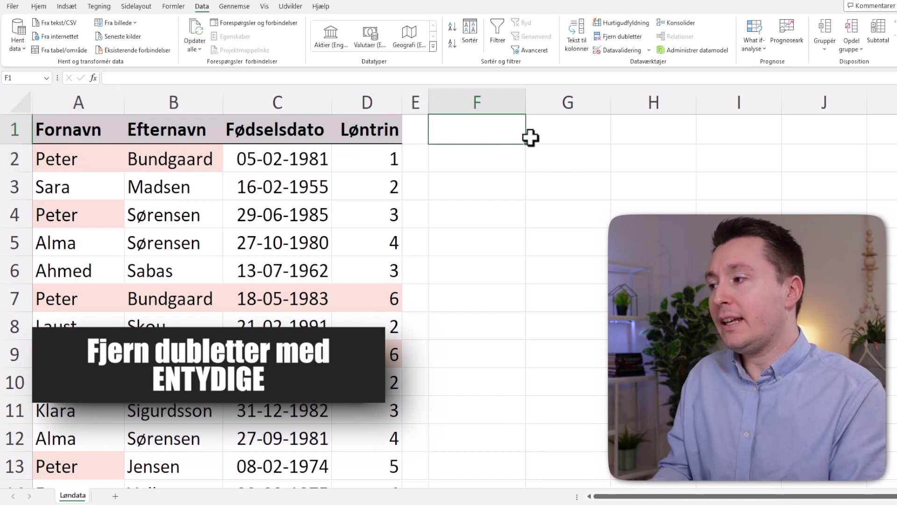
type("=")
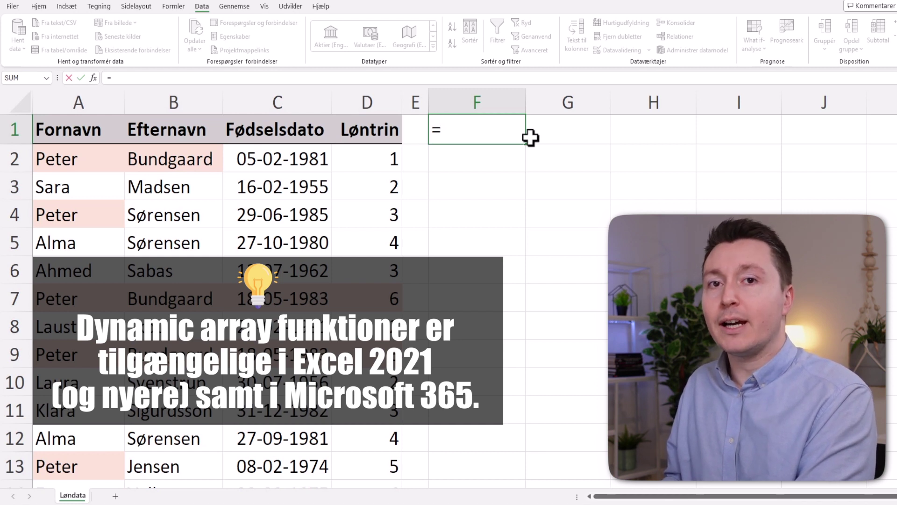
type("ENT")
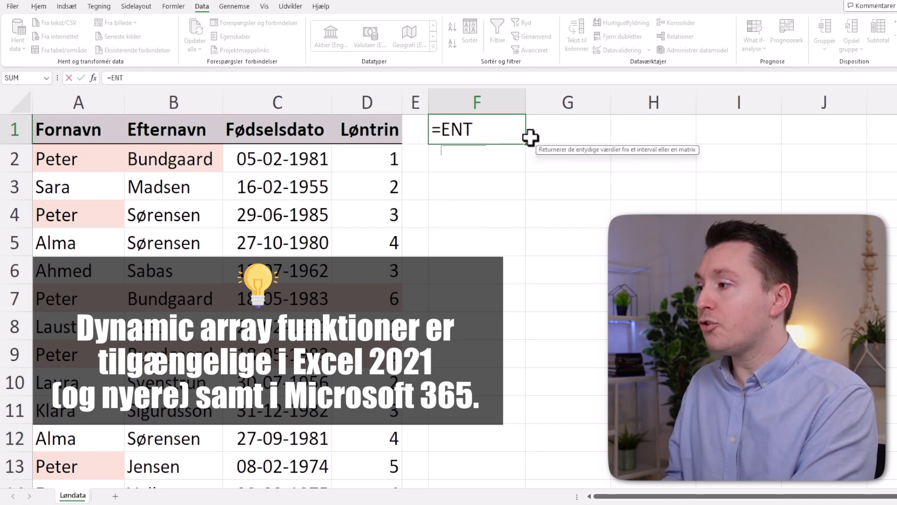
type("YDIGE(")
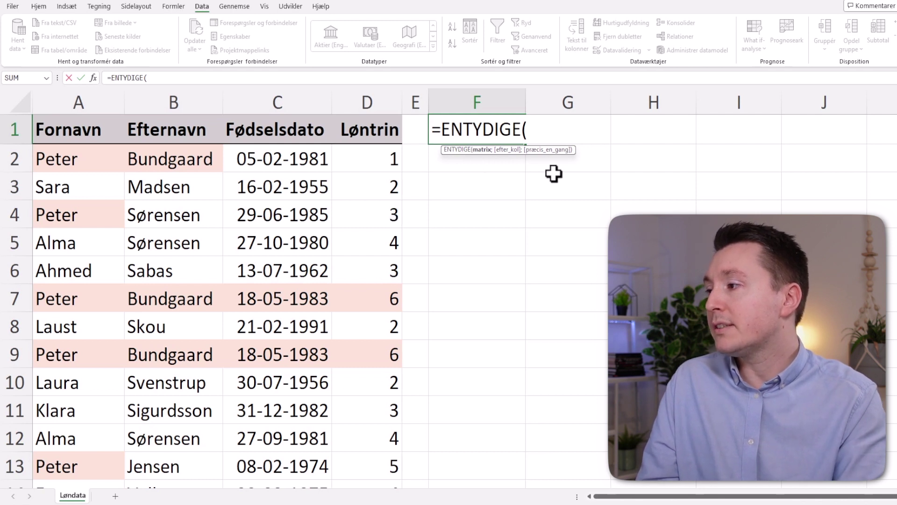
left_click_drag(109, 97, 365, 102)
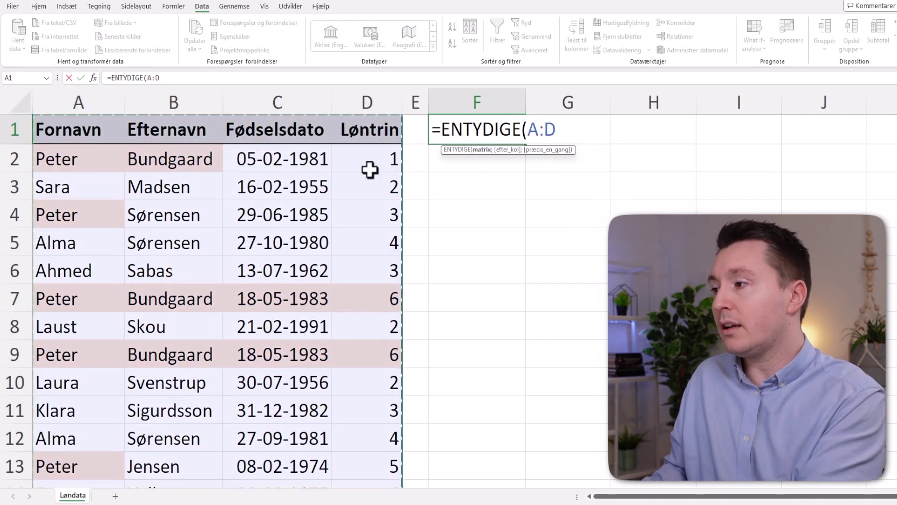
type(")")
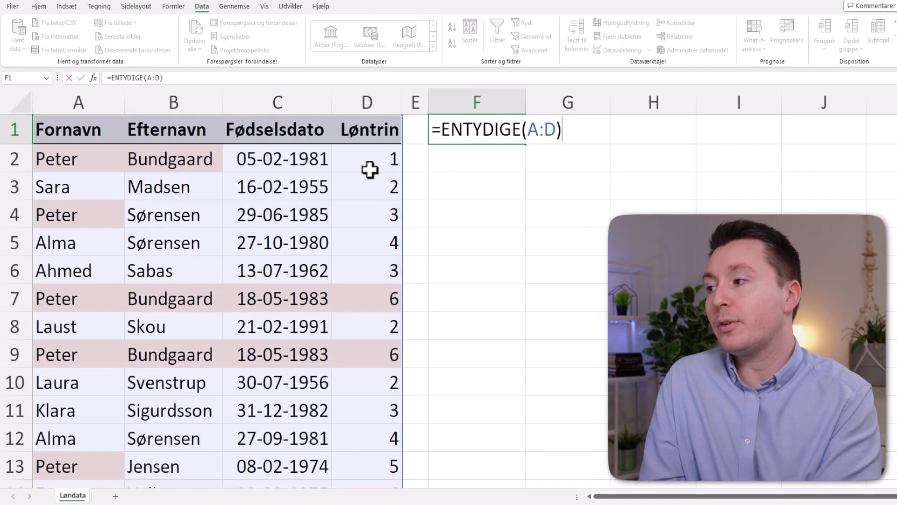
key("Return")
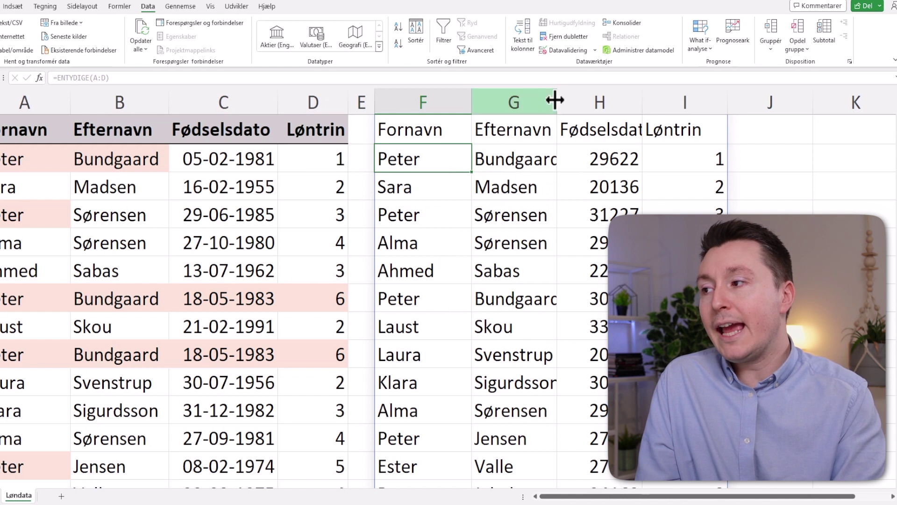
left_click_drag(557, 102, 603, 102)
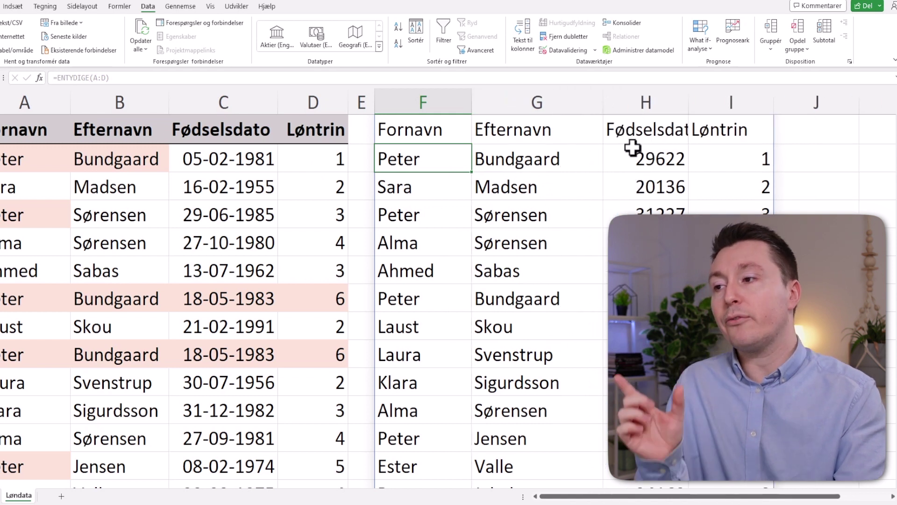
Widen column H and give it Kort dato format so birth dates read like 05-02-1981
left_click_drag(689, 101, 712, 101)
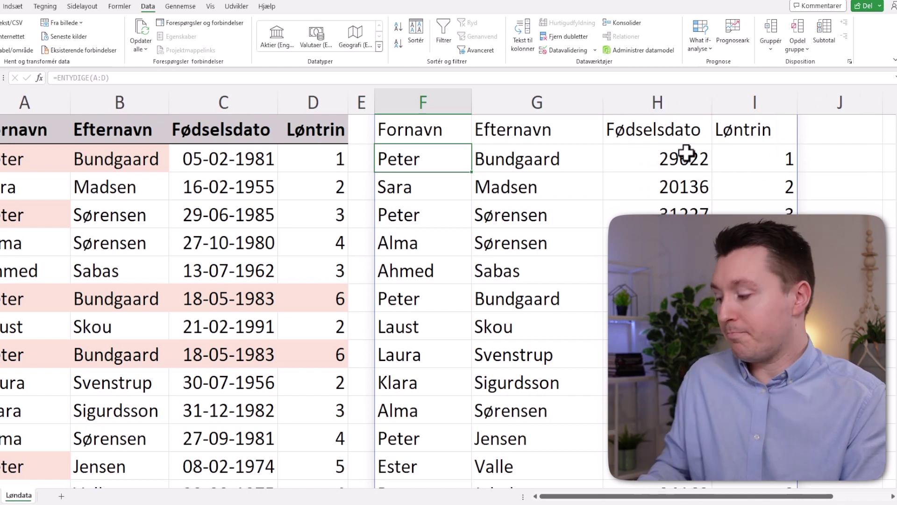
scroll(685, 164, "down", 1)
left_click(543, 96)
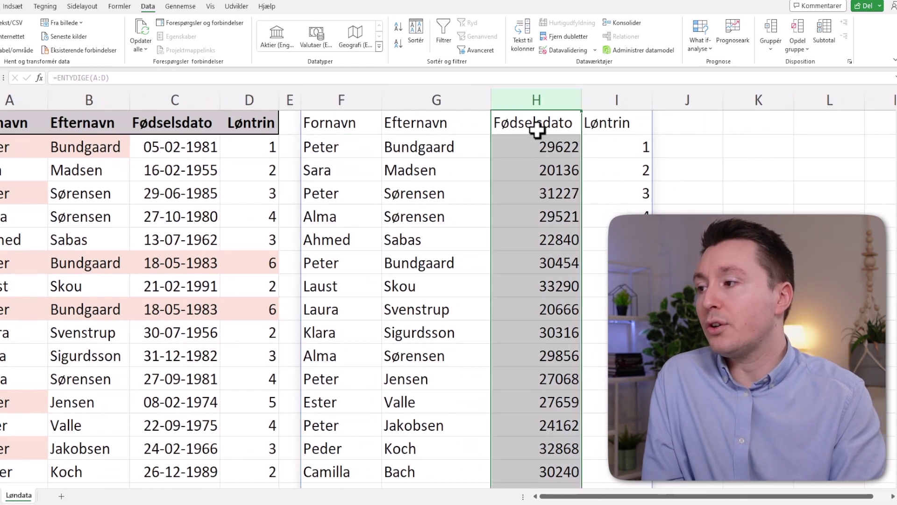
scroll(518, 154, "left", 2)
left_click(39, 6)
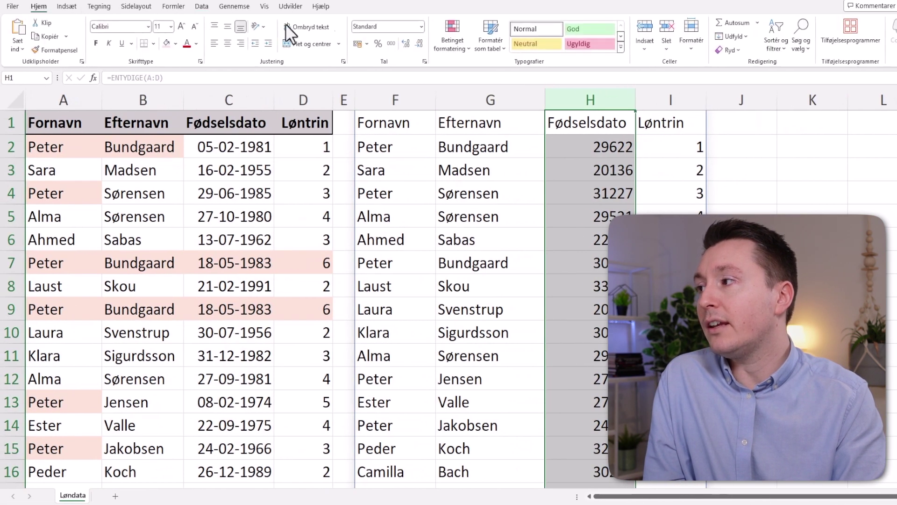
left_click(421, 26)
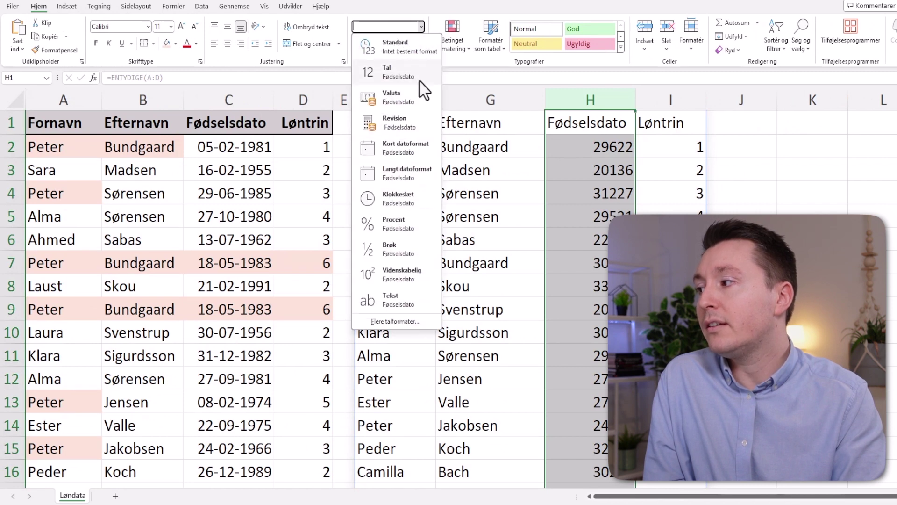
left_click(402, 156)
left_click(578, 212)
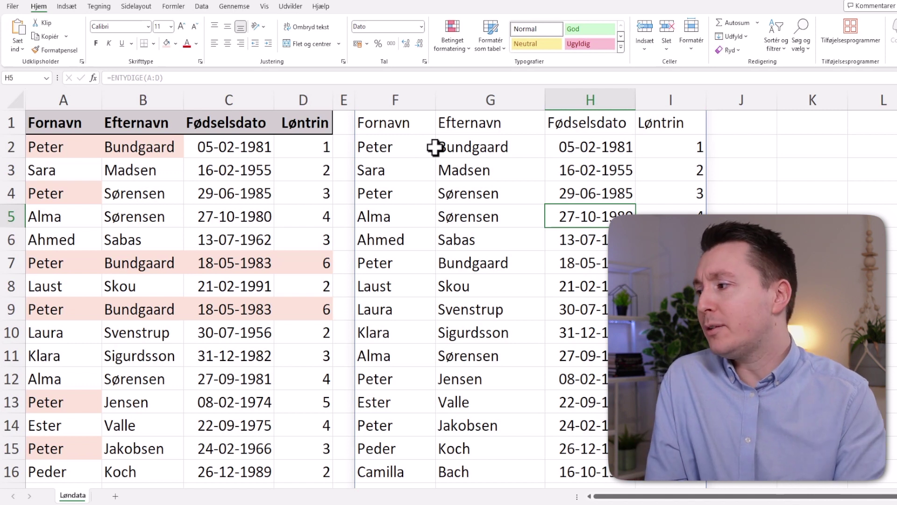
left_click(408, 147)
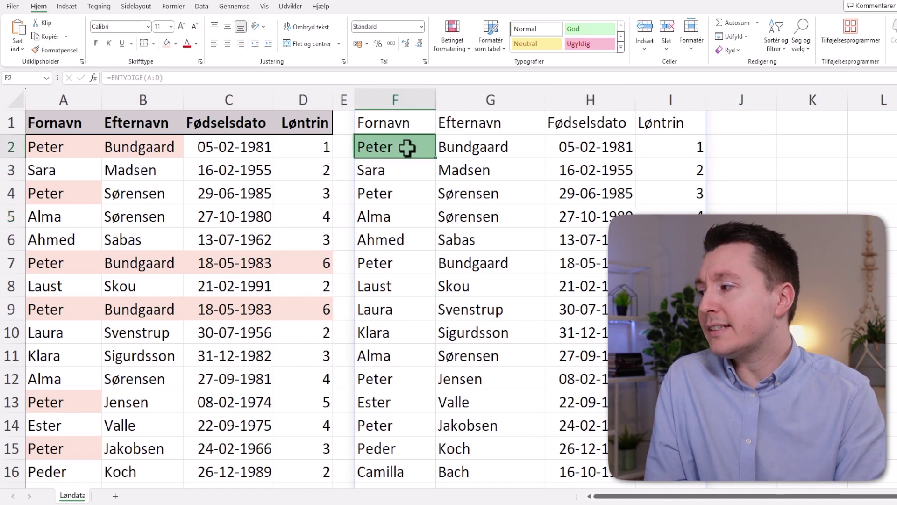
left_click(398, 193, "ctrl")
left_click(389, 262, "ctrl")
left_click(381, 379, "ctrl")
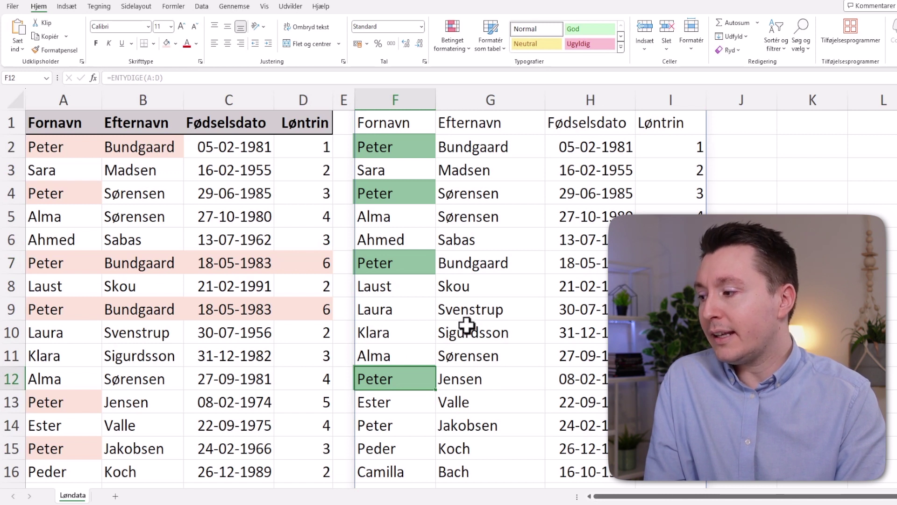
left_click_drag(404, 262, 474, 264)
left_click_drag(411, 145, 444, 148)
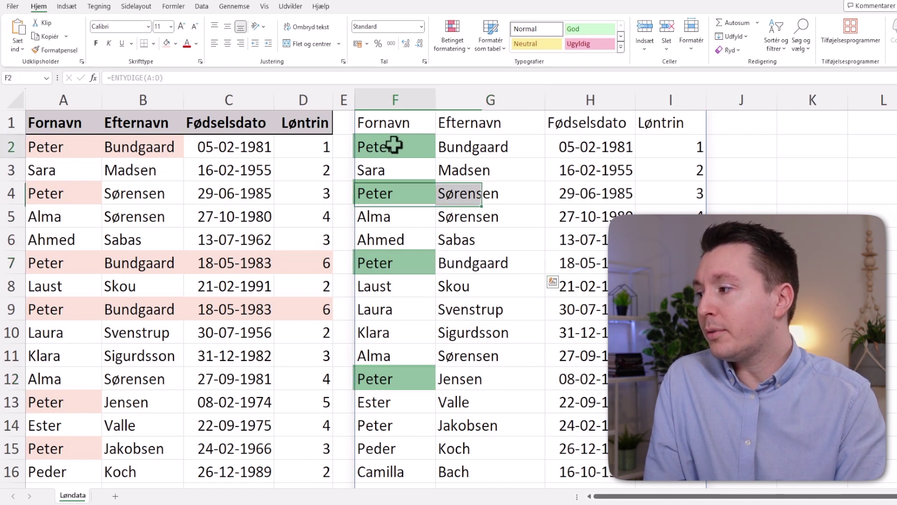
scroll(457, 357, "down", 1)
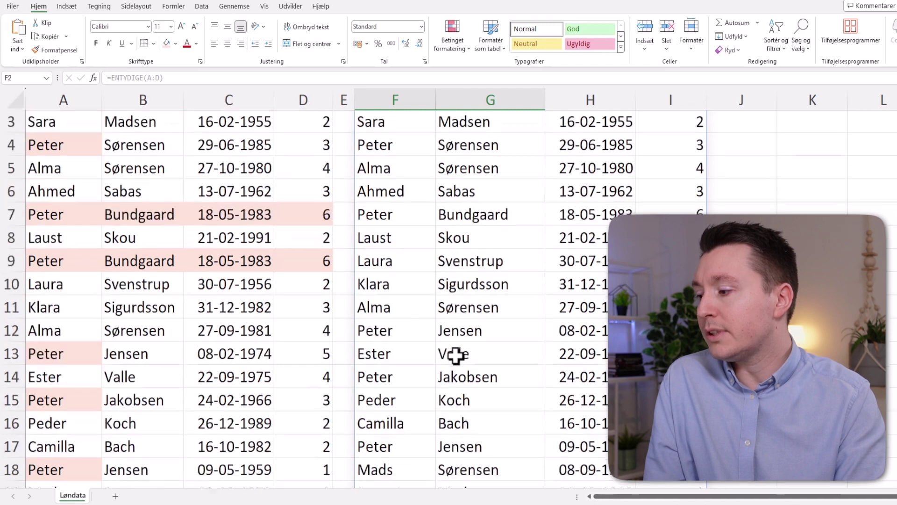
scroll(461, 353, "down", 2)
scroll(462, 352, "up", 3)
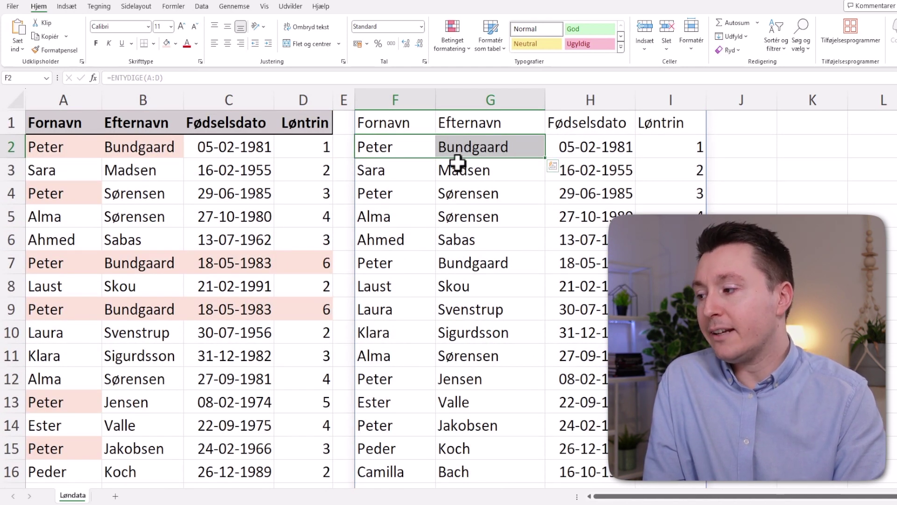
left_click_drag(70, 310, 292, 308)
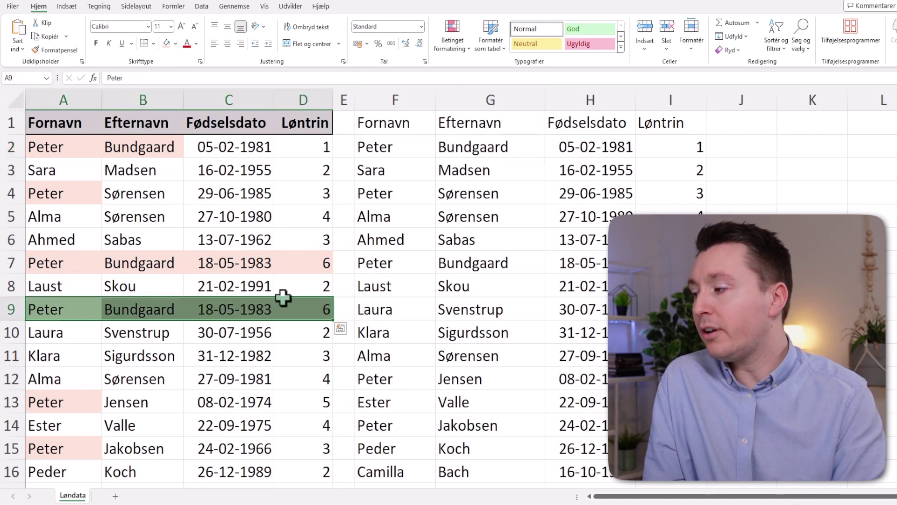
left_click_drag(300, 257, 89, 264)
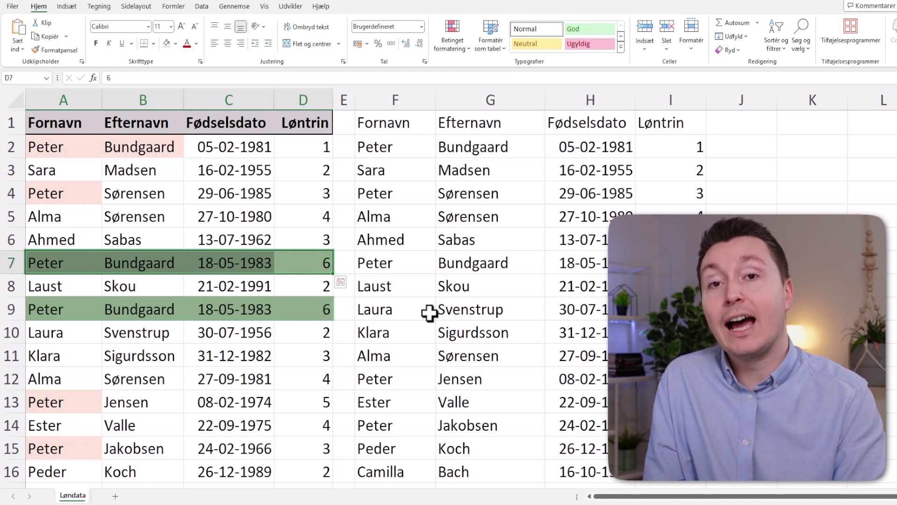
left_click_drag(418, 273, 617, 263)
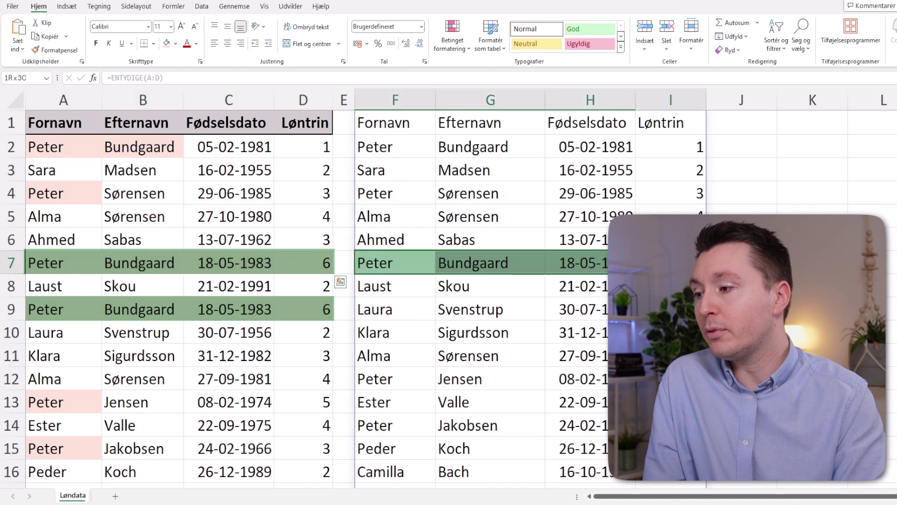
left_click_drag(403, 307, 601, 309)
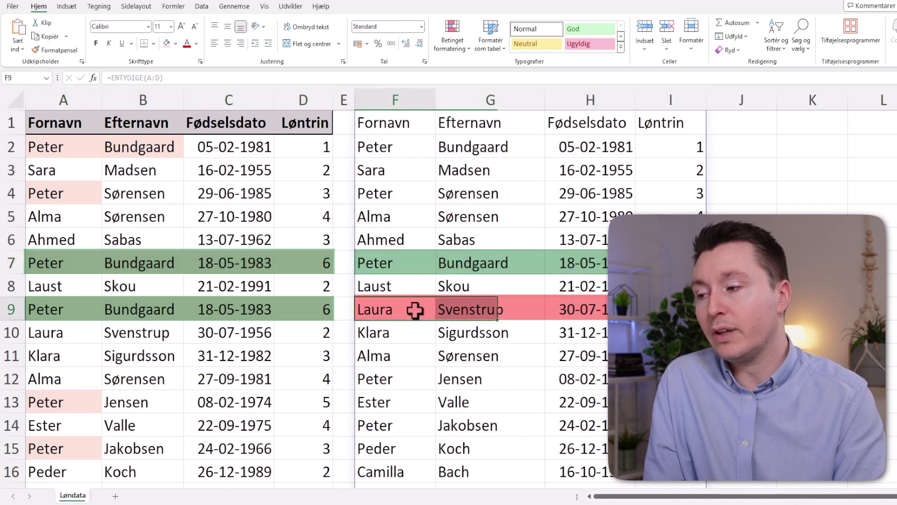
left_click_drag(435, 314, 415, 308)
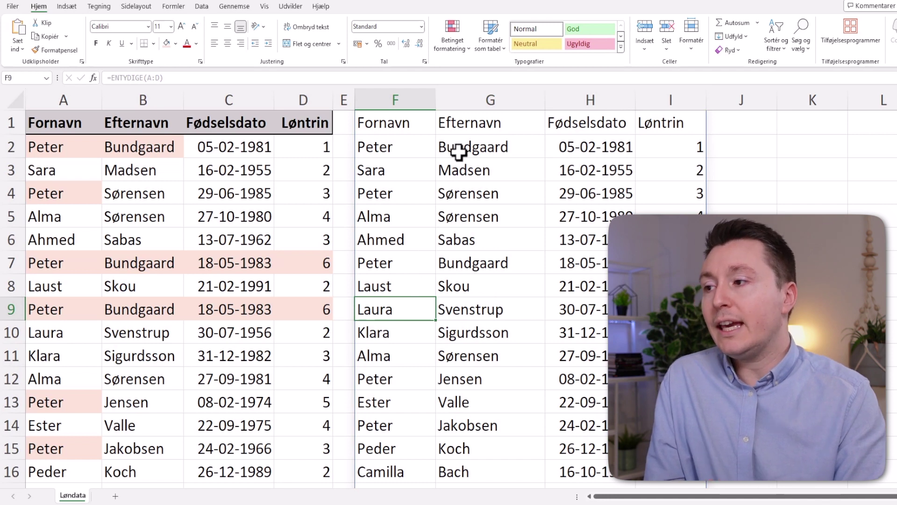
After a brief look at Fjern dubletter, edit F1's range from A:D to A:A
double_click(406, 121)
left_click_drag(437, 124, 461, 124)
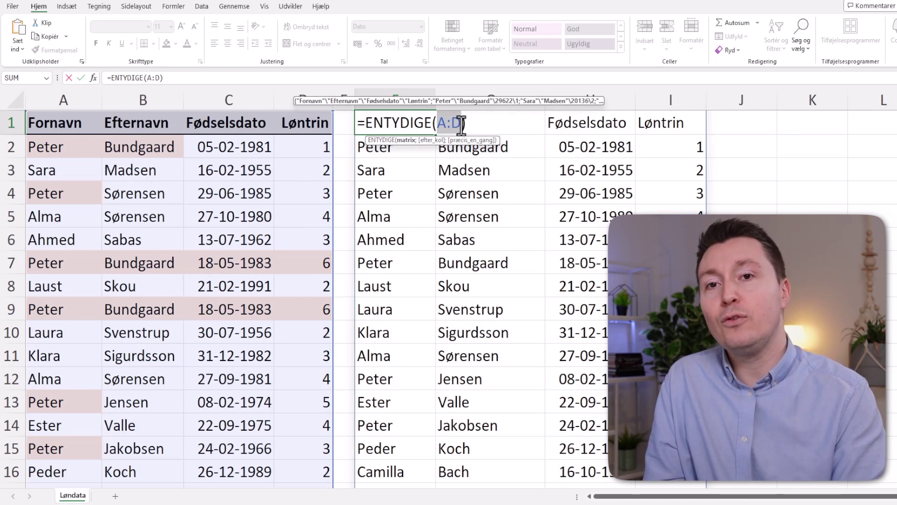
key("Return")
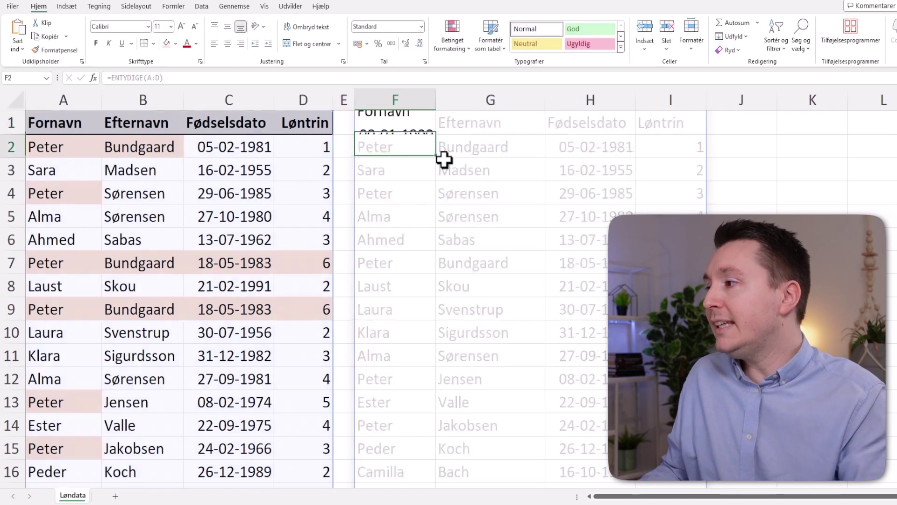
left_click(201, 7)
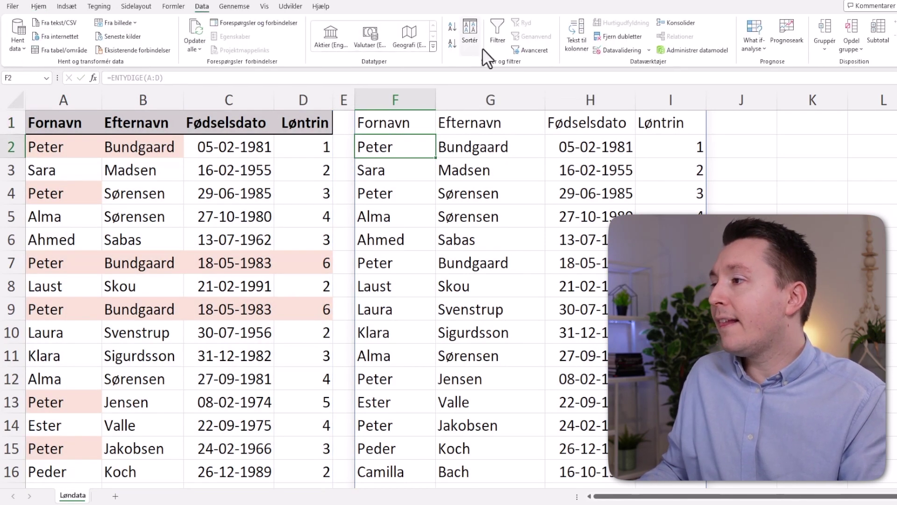
left_click(622, 36)
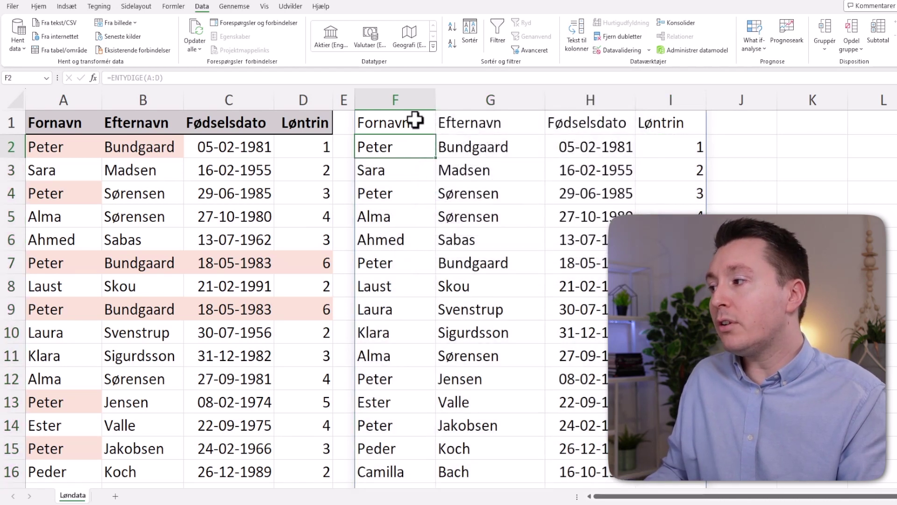
double_click(409, 121)
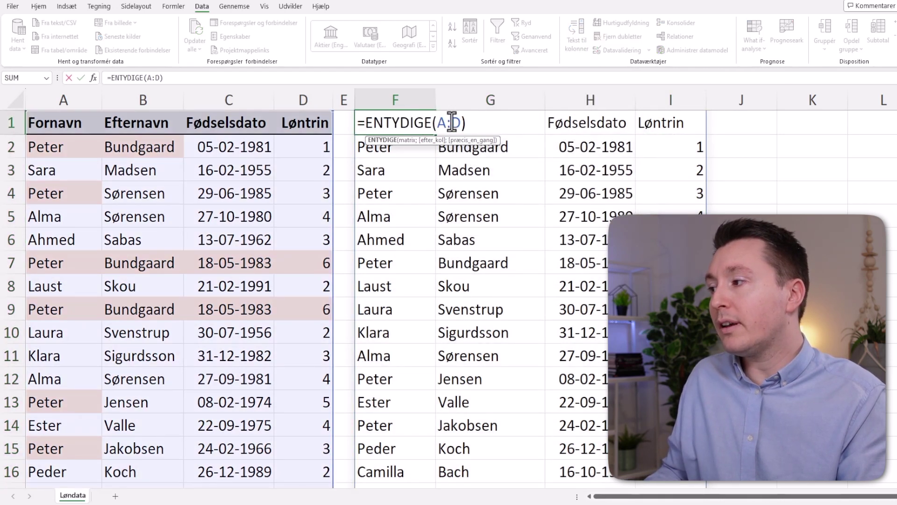
type("A")
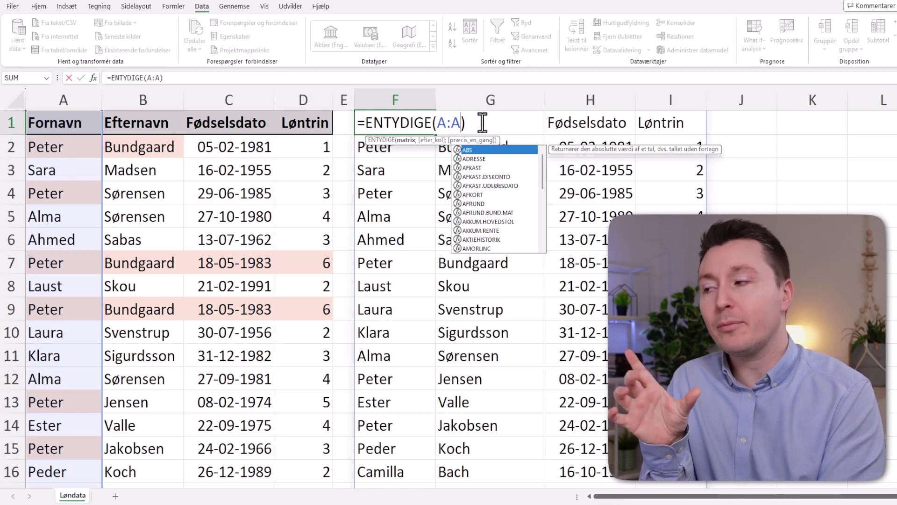
Commit =ENTYDIGE(A:A) and review the list of unique first names
key("Return")
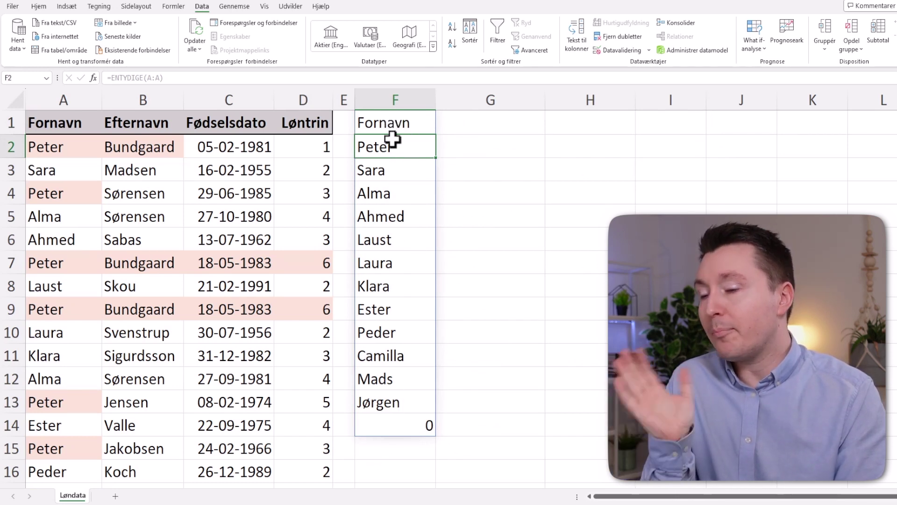
scroll(402, 176, "down", 1)
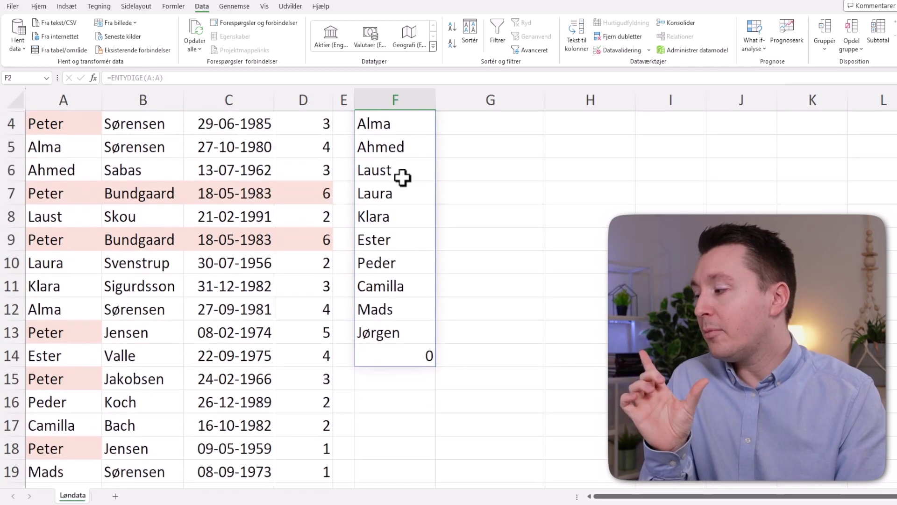
scroll(402, 176, "up", 1)
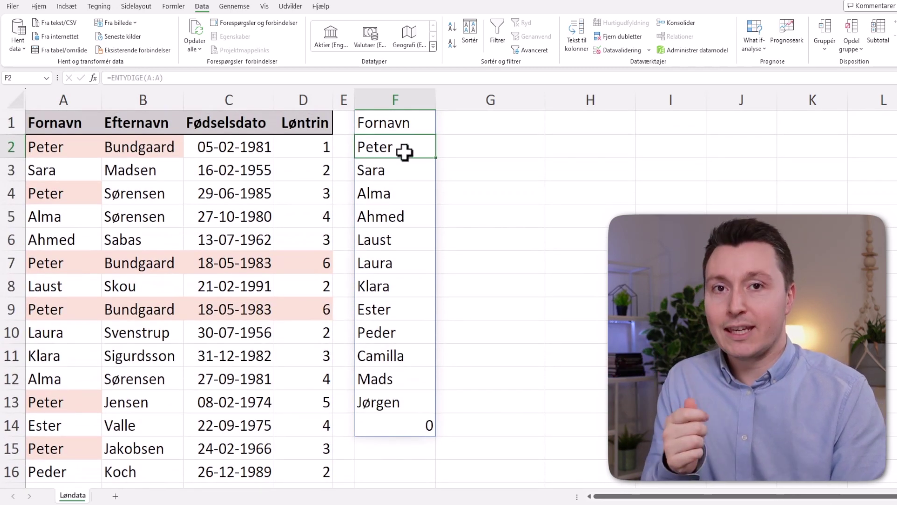
Change the F1 formula's range to A:B, then to A:C
left_click(395, 123)
double_click(396, 122)
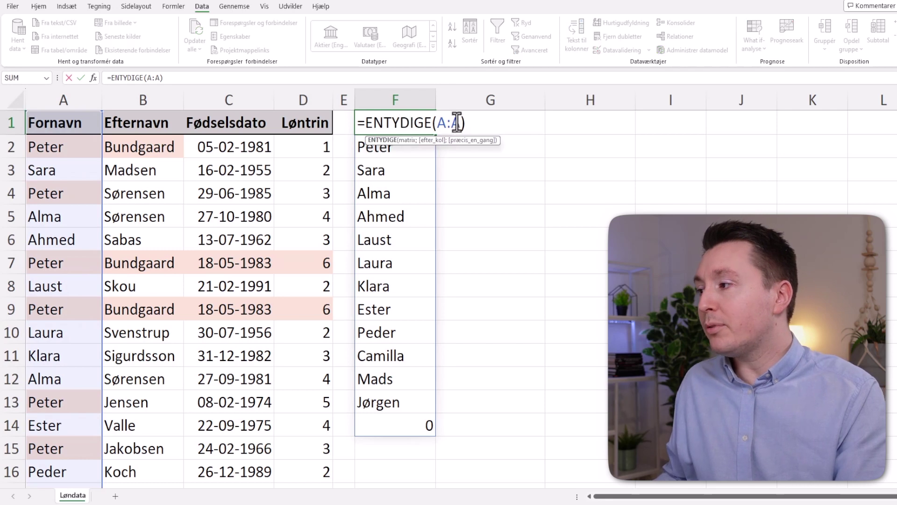
key("Delete")
type("B")
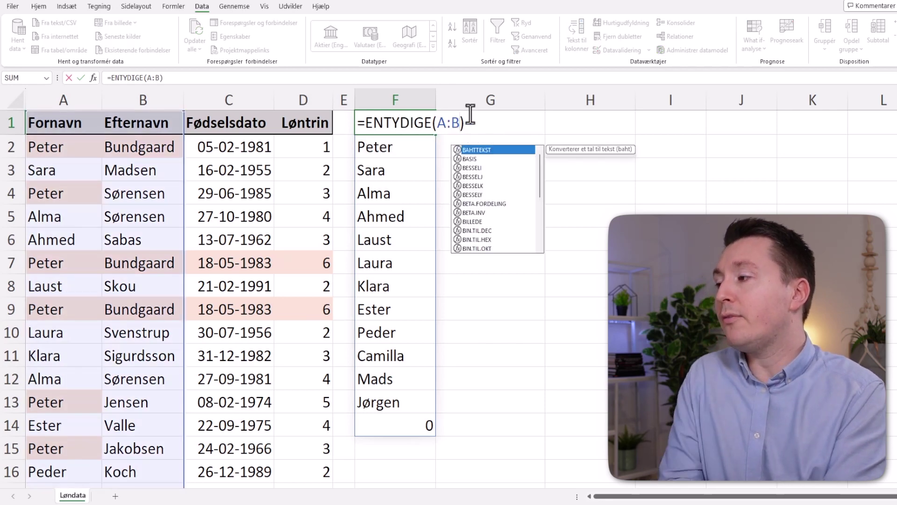
key("Return")
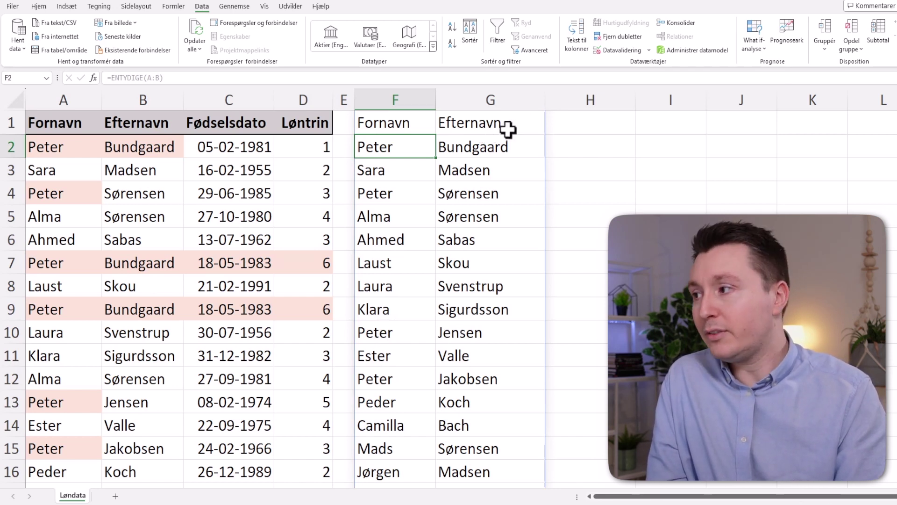
double_click(424, 123)
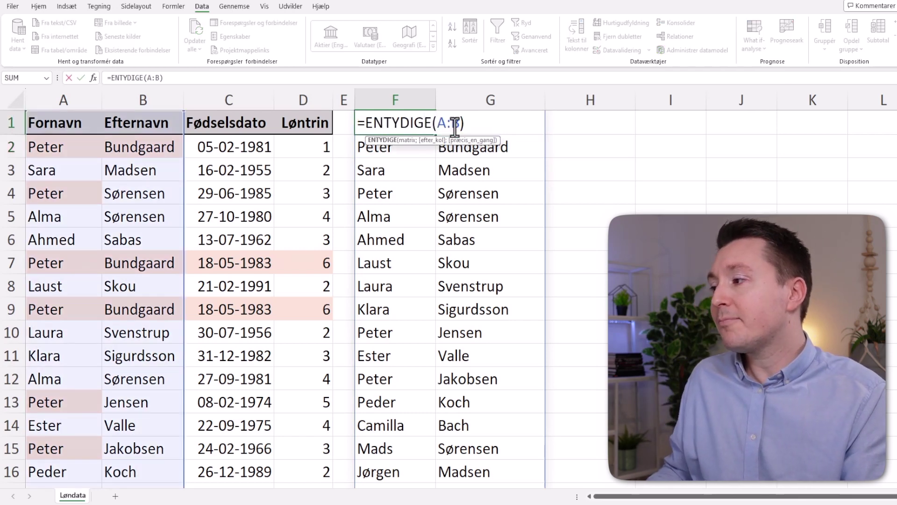
type("C")
key("Return")
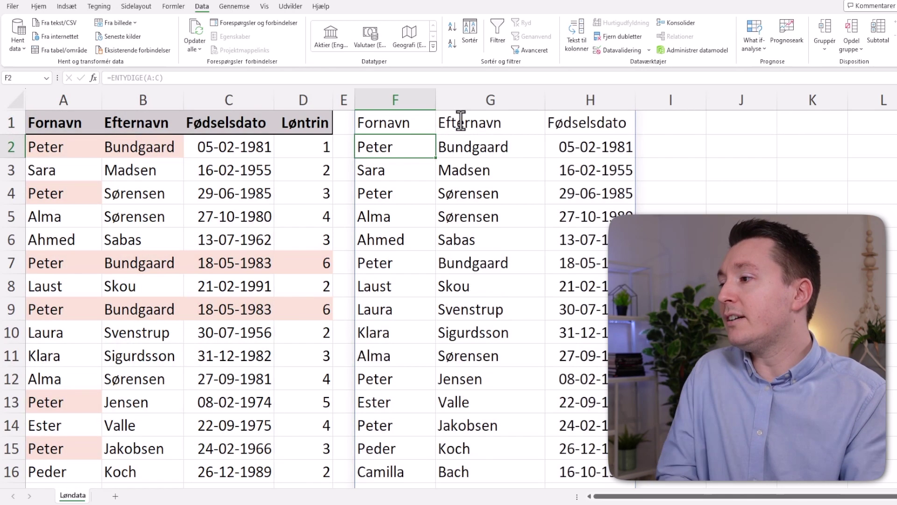